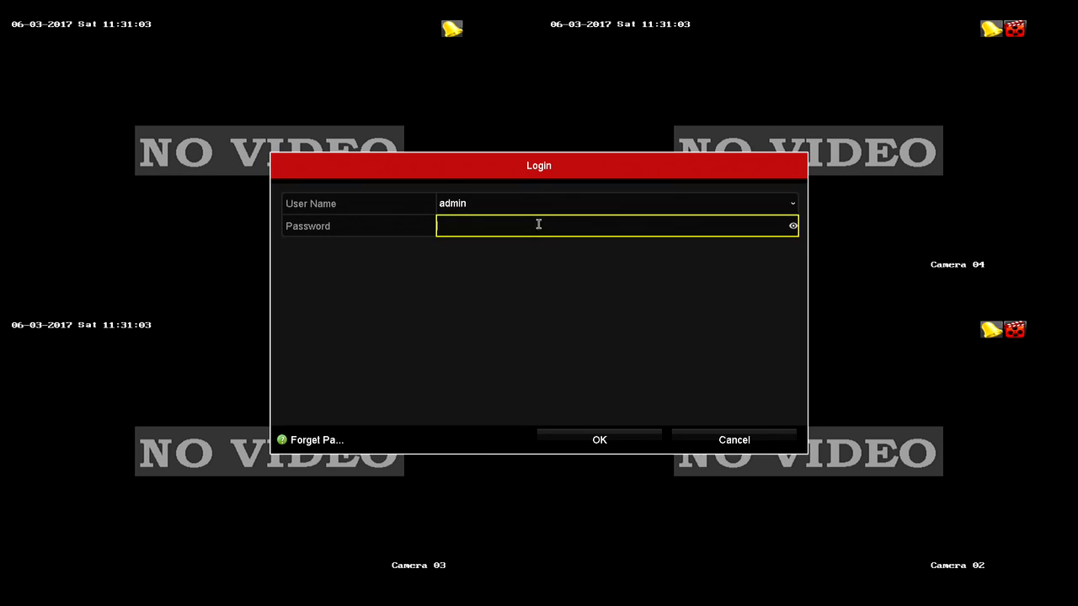
Log in as admin with the on-screen keyboard and open Configuration's Network page
left_click(535, 229)
left_click(445, 248)
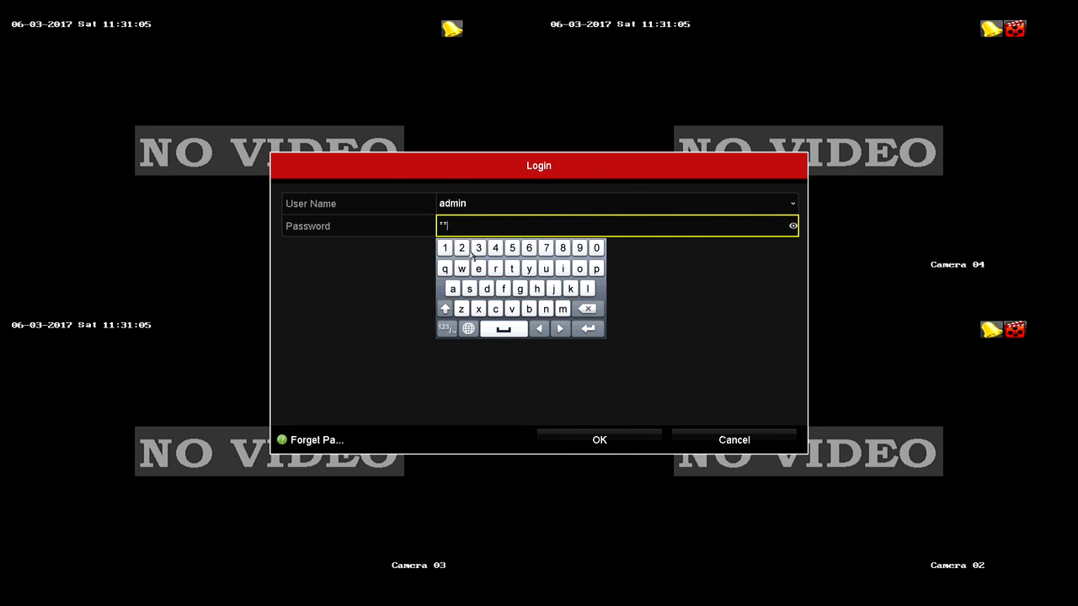
left_click(478, 249)
left_click(445, 269)
left_click(461, 269)
left_click(496, 269)
left_click(588, 328)
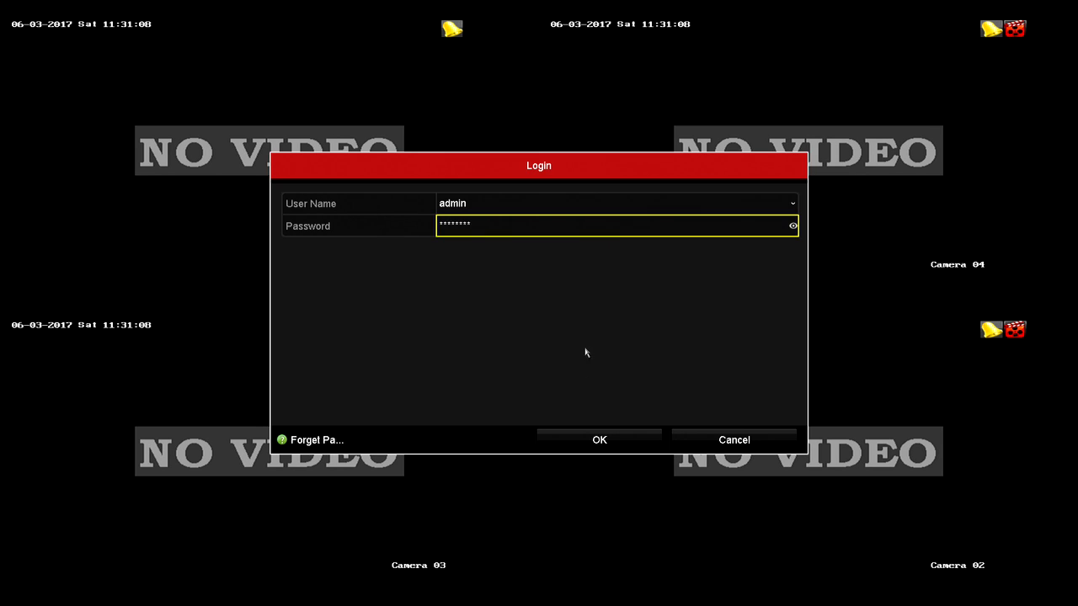
left_click(602, 441)
left_click(551, 349)
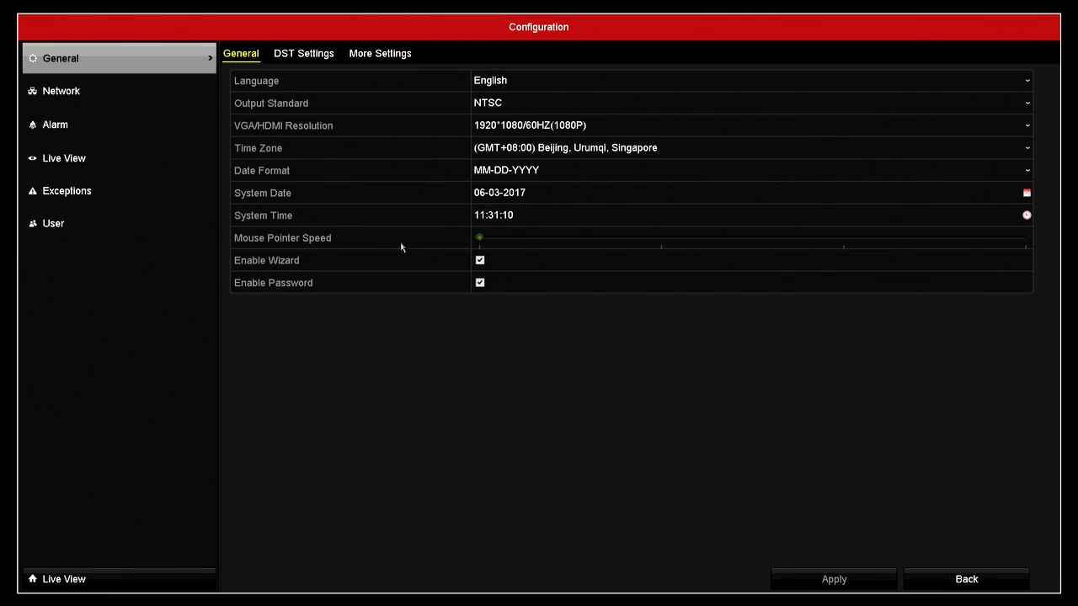
left_click(116, 96)
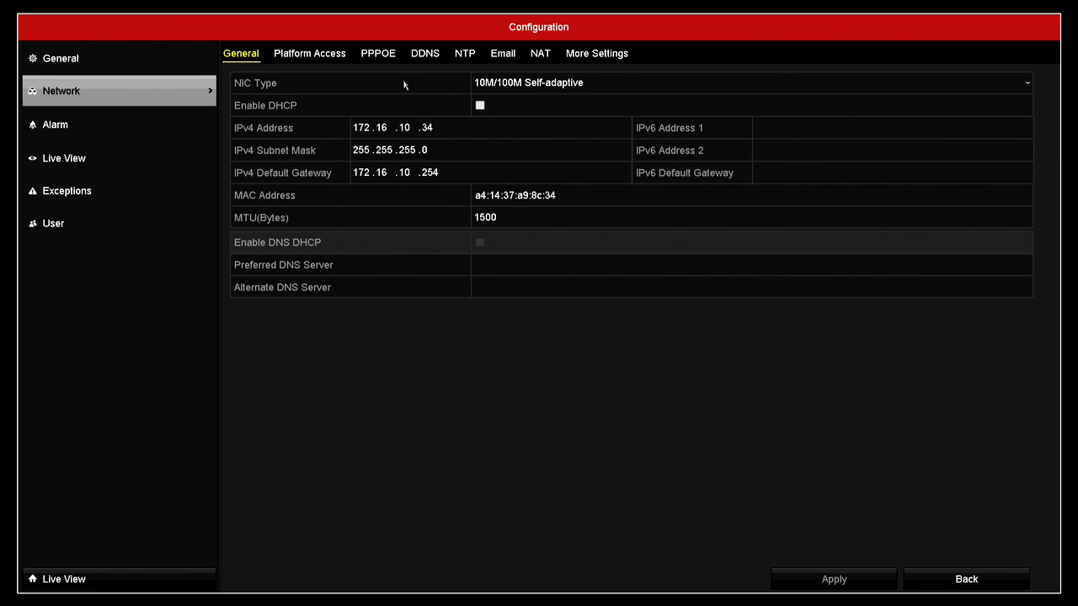
On the Email tab, keep server authentication enabled and check the Gmail user name and password
left_click(502, 54)
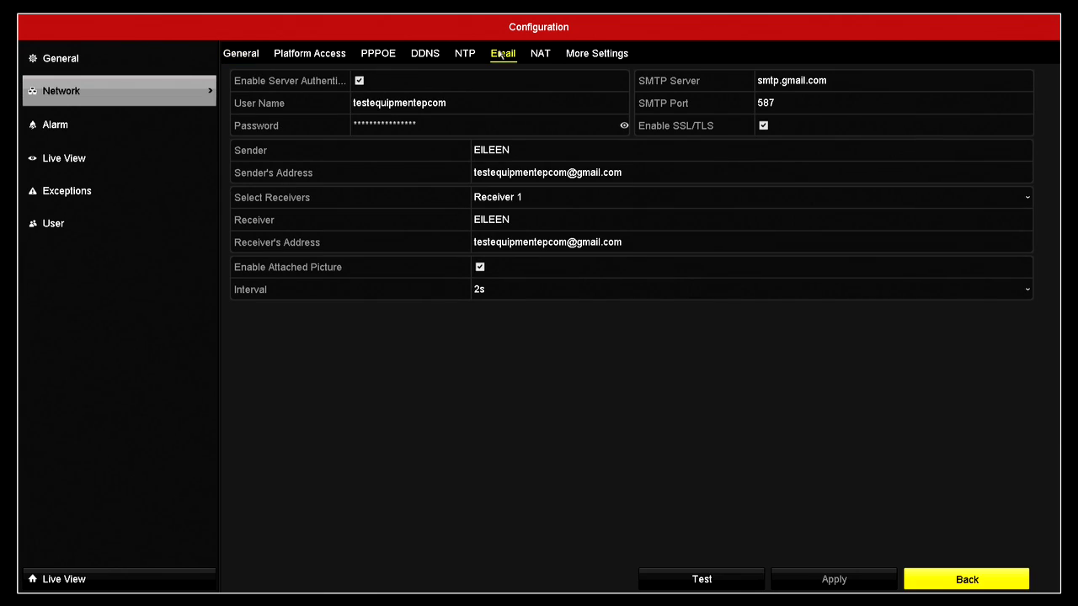
left_click(359, 81)
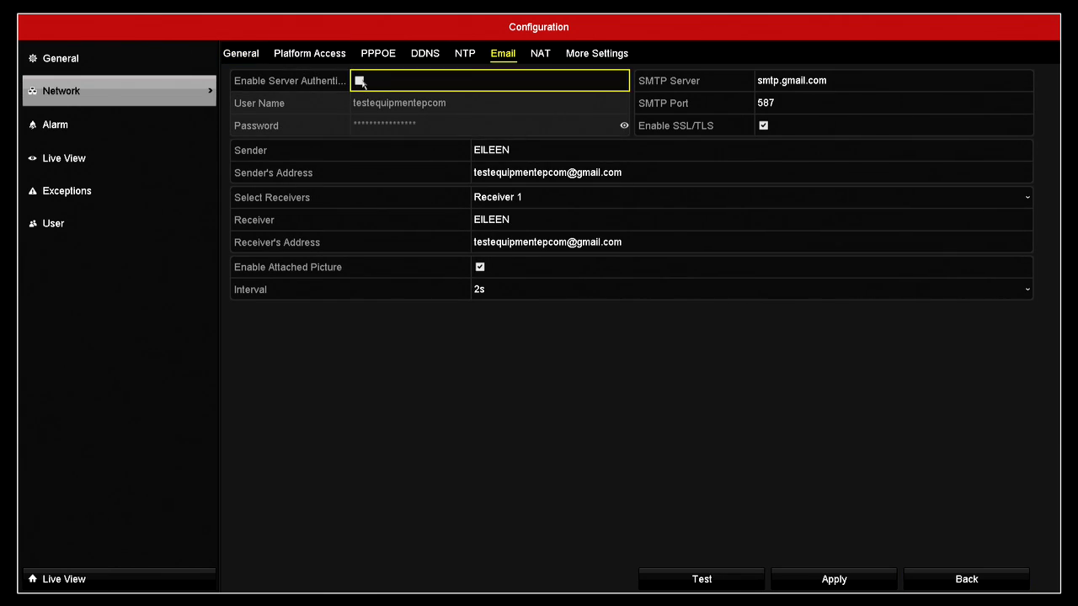
left_click(360, 81)
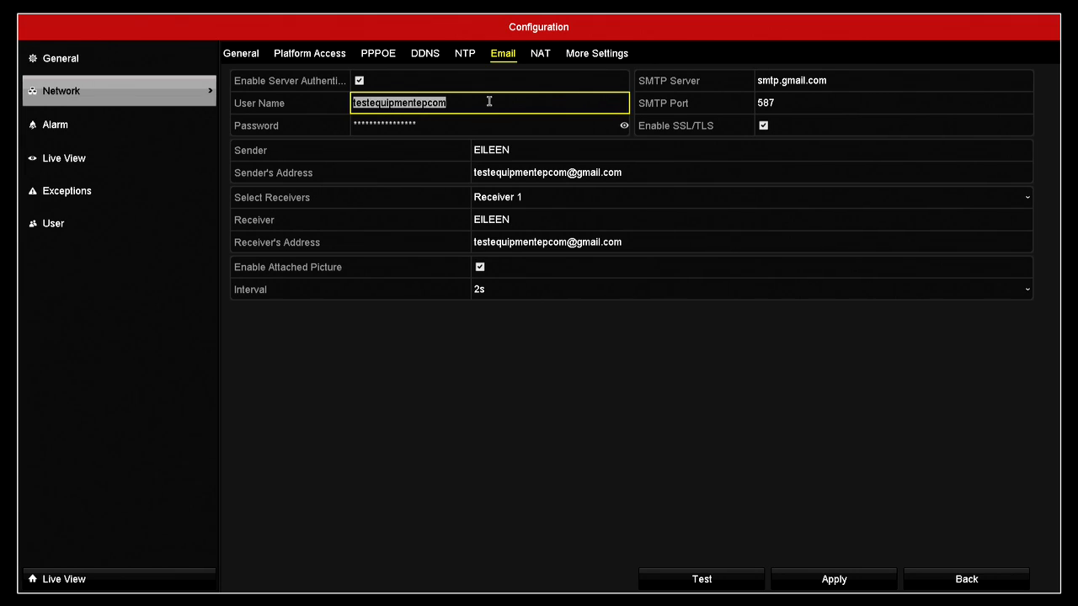
left_click(484, 127)
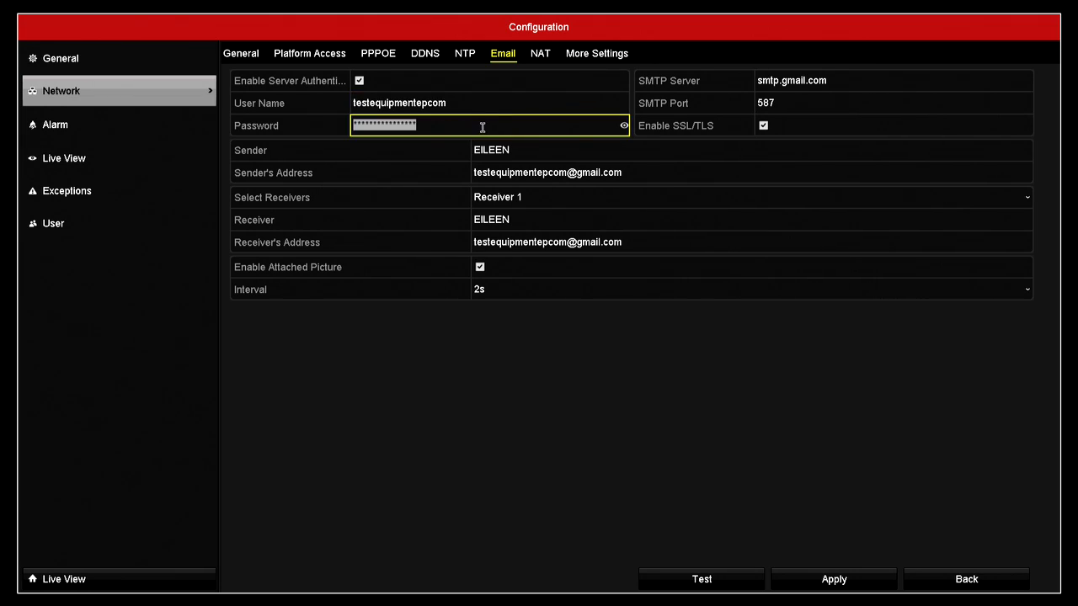
left_click(394, 111)
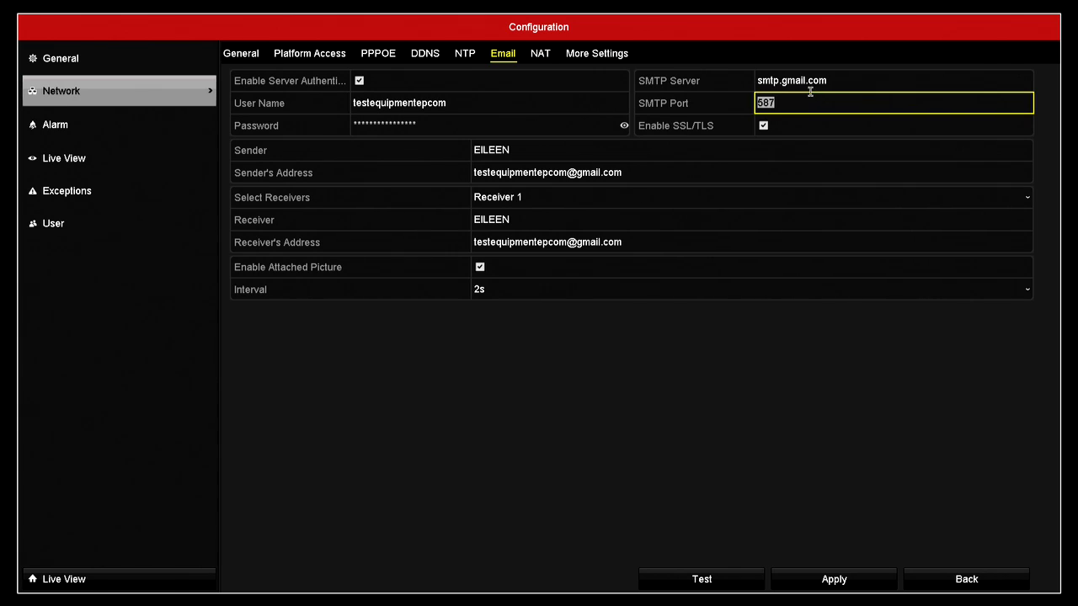
left_click(807, 88)
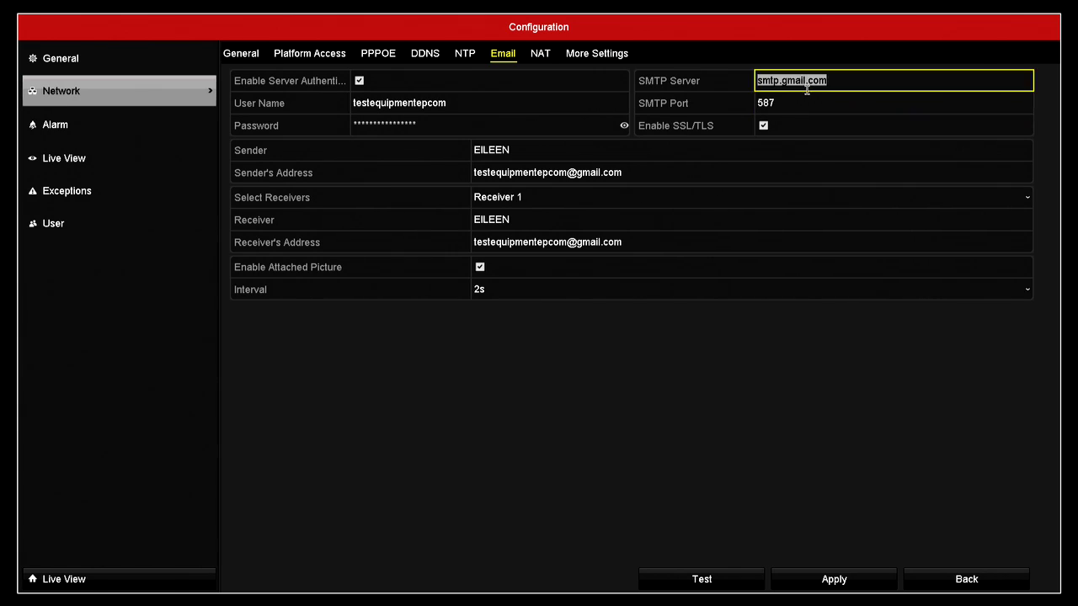
left_click(809, 99)
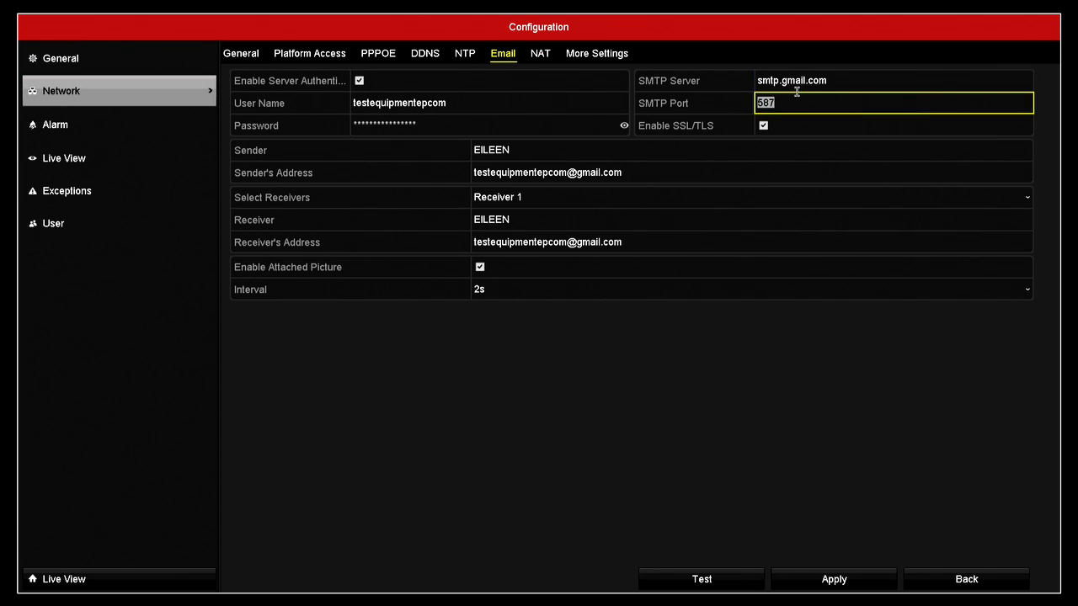
left_click(787, 122)
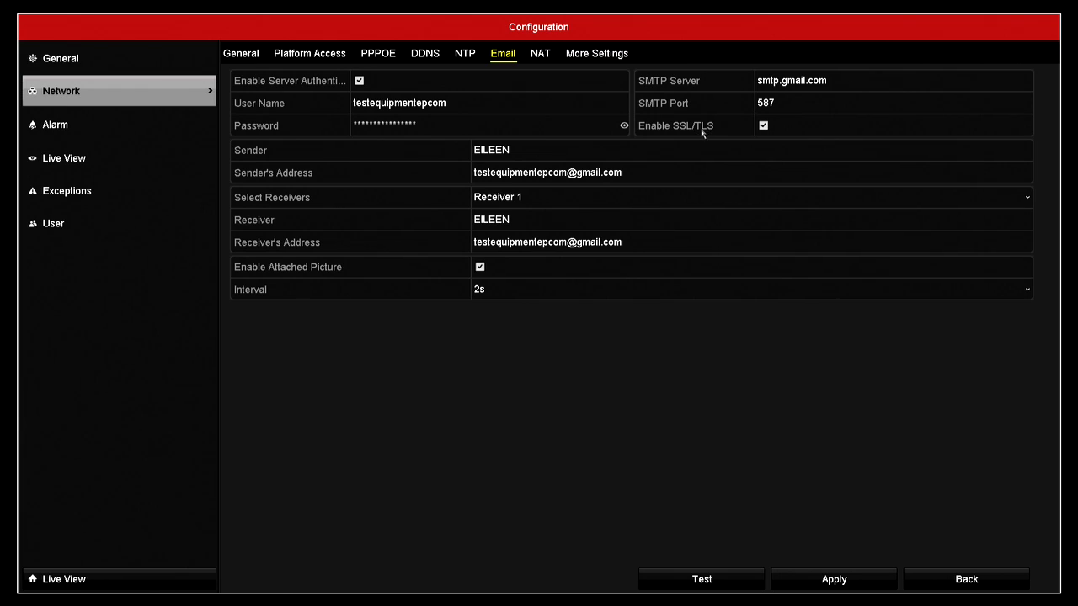
left_click(771, 102)
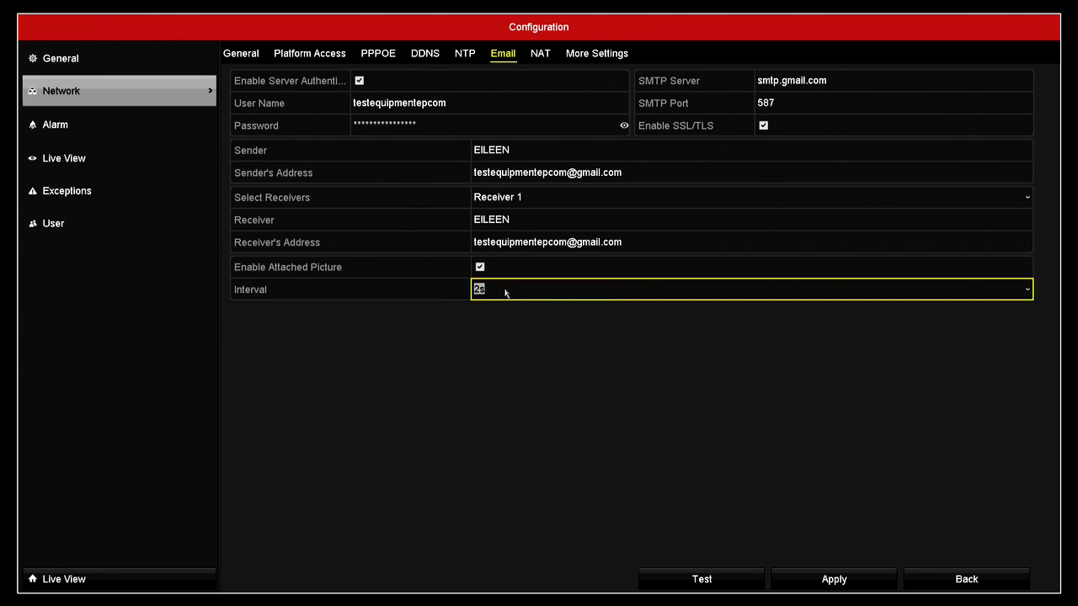
left_click(506, 292)
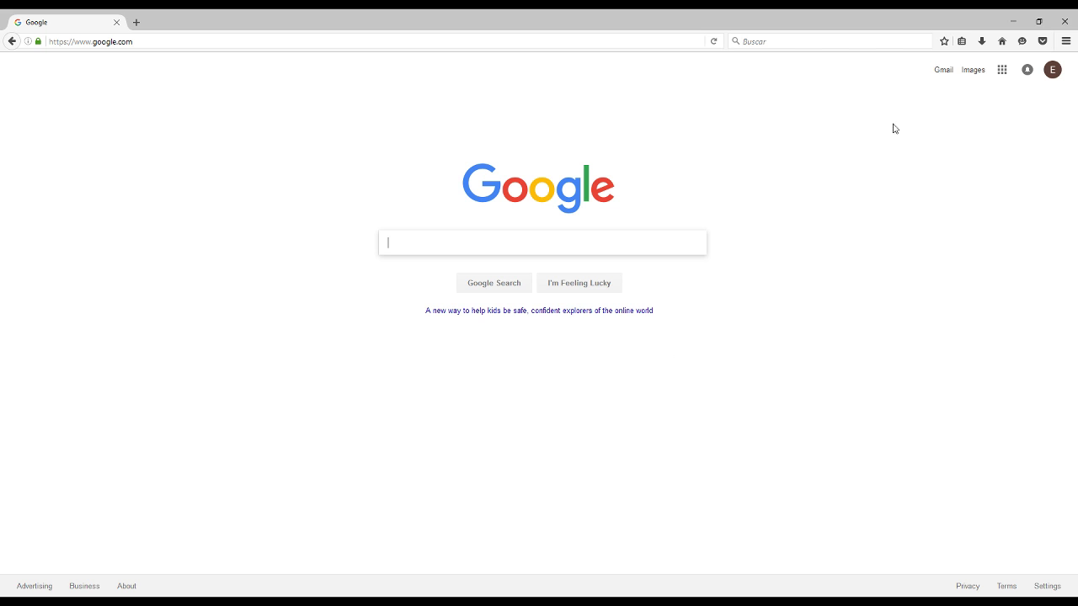
Go from the Google apps grid via My Account and Sign-in & security to App passwords
left_click(1000, 70)
left_click(919, 142)
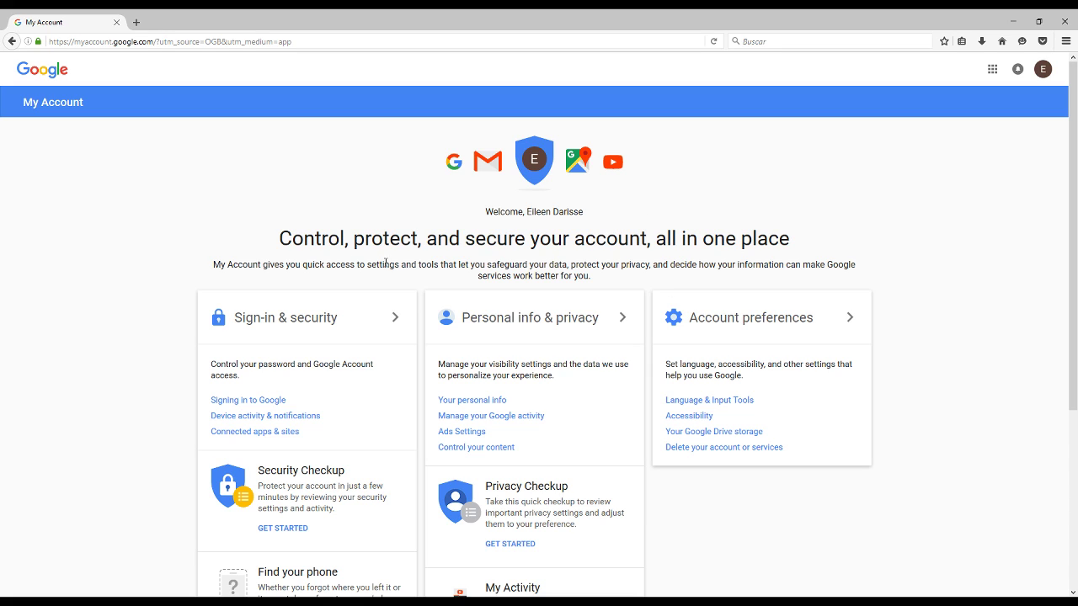
left_click(265, 401)
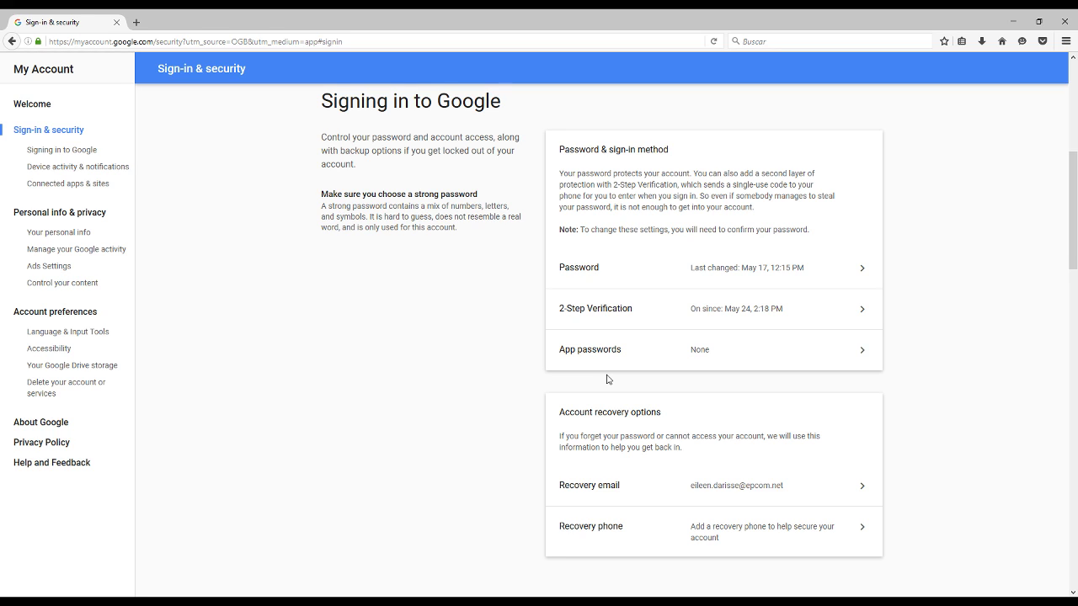
left_click(708, 363)
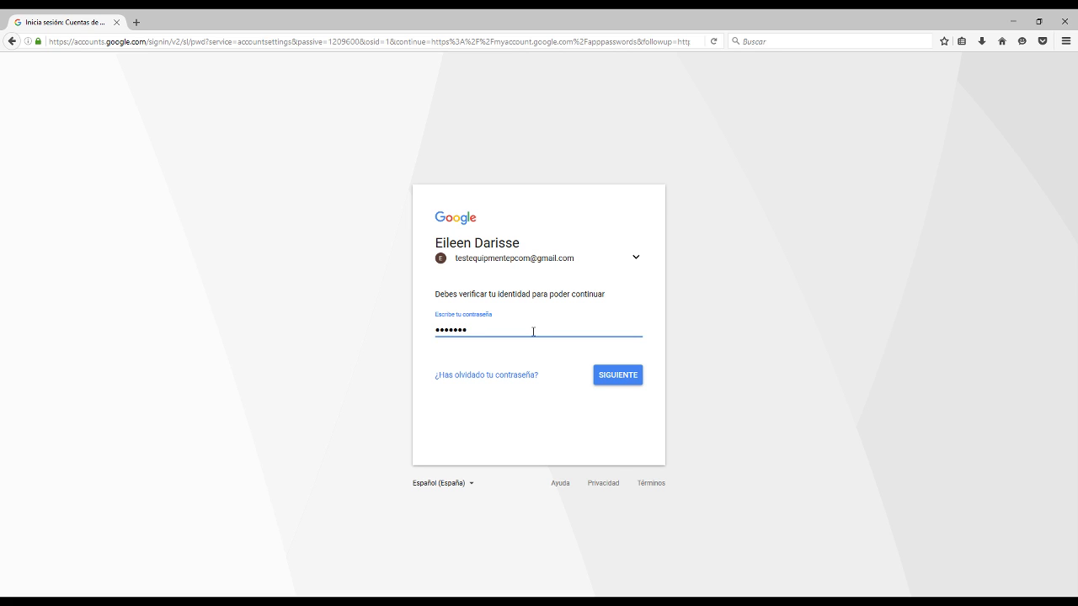
Re-confirm the account password and generate an app password for a custom app named 'dvr'
left_click(620, 378)
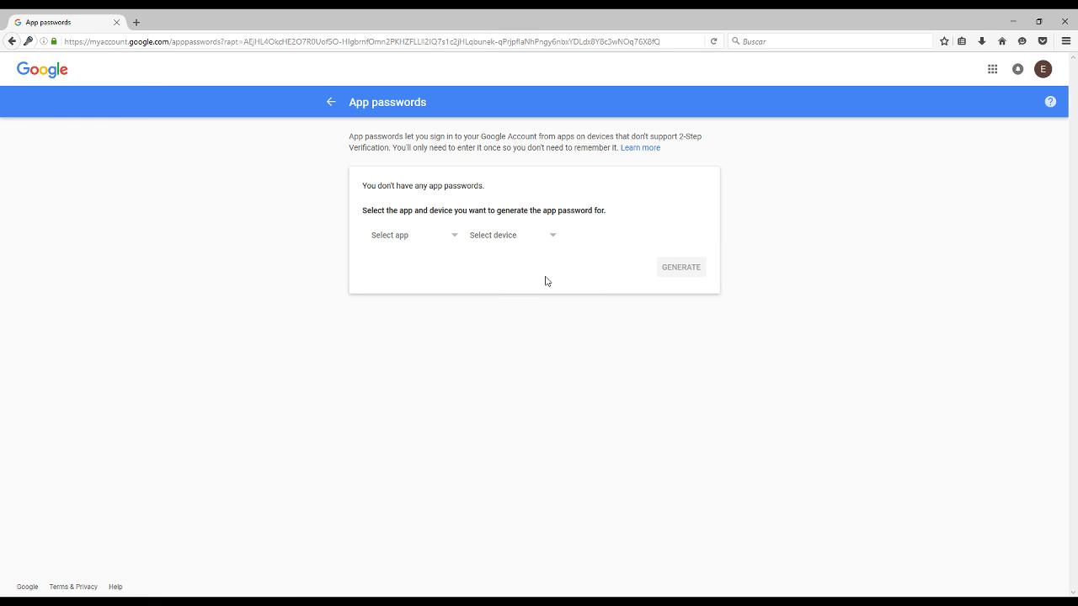
left_click(384, 236)
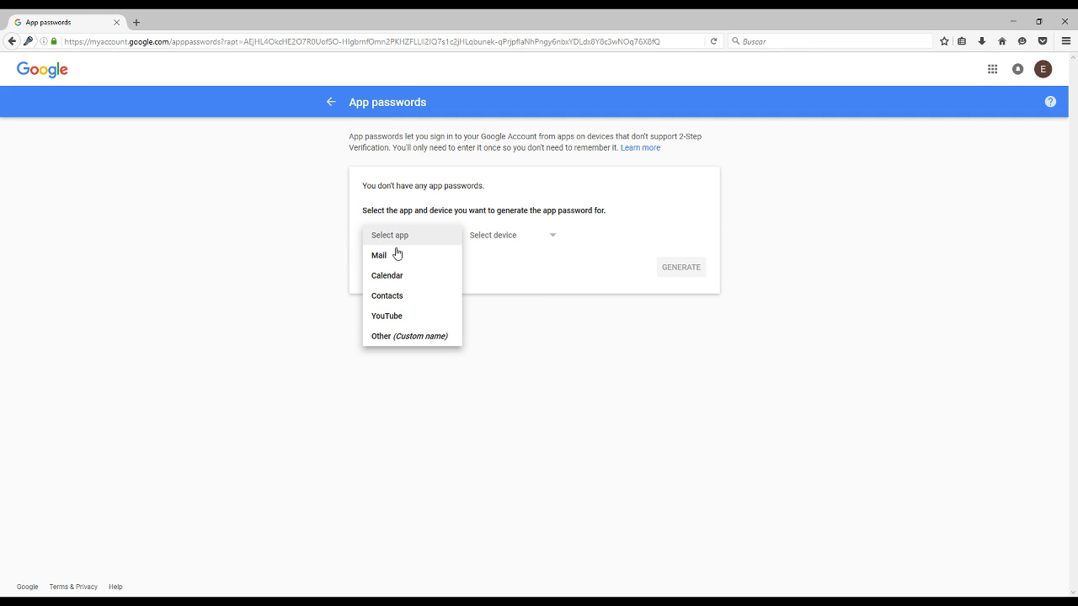
left_click(430, 336)
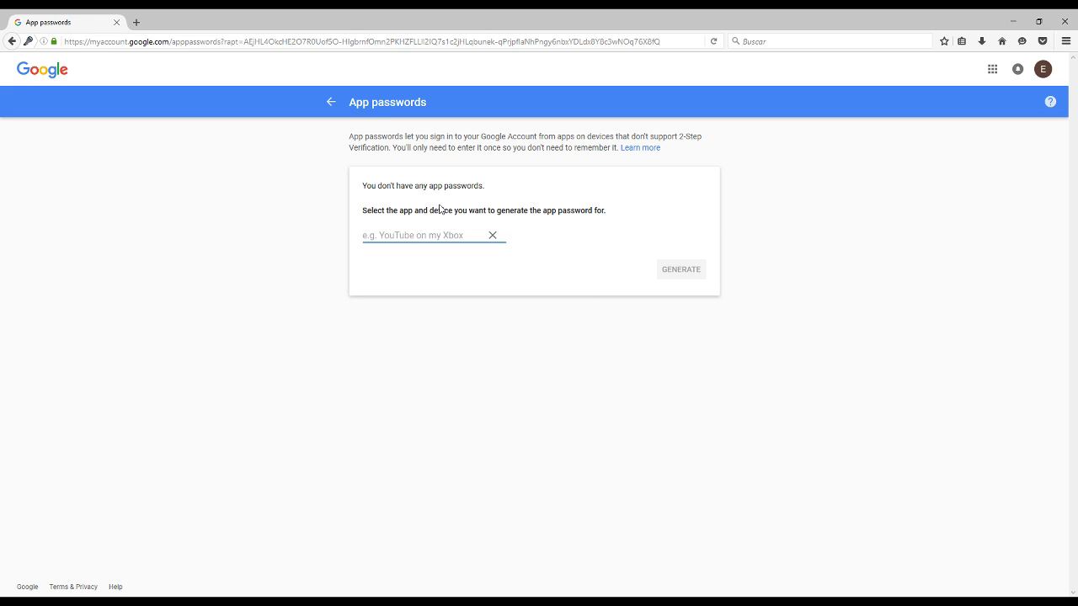
type("dvr")
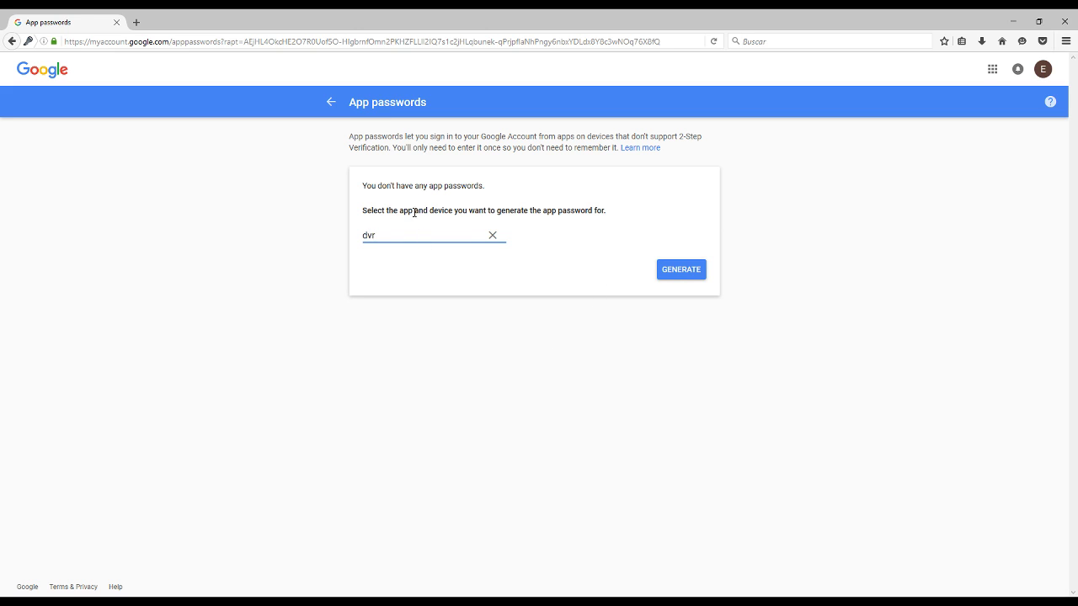
left_click(672, 269)
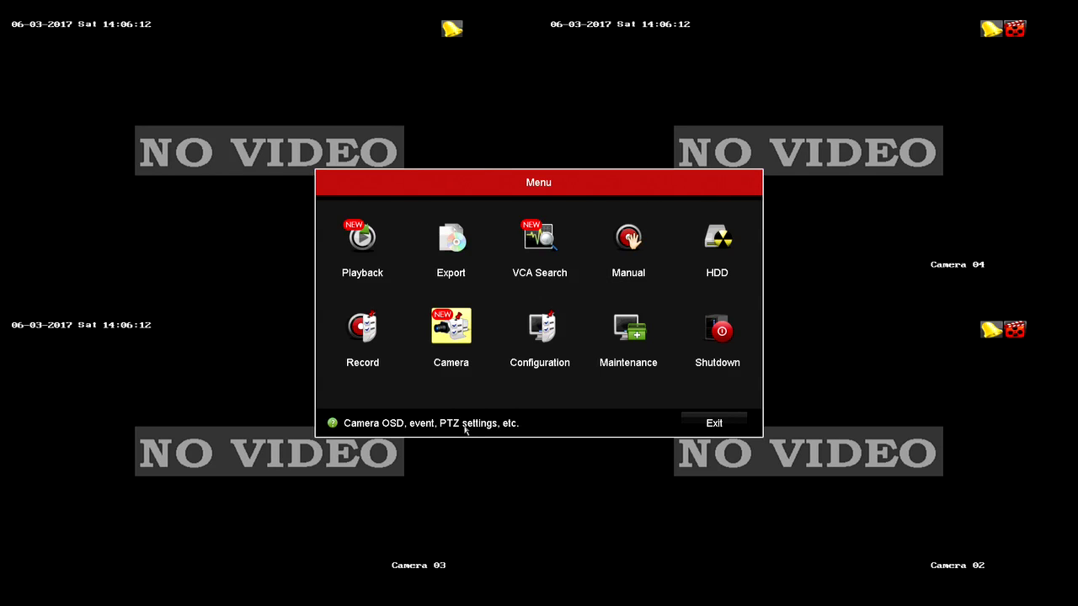
Enable motion detection on Camera 01 with A1 as the trigger channel
left_click(463, 341)
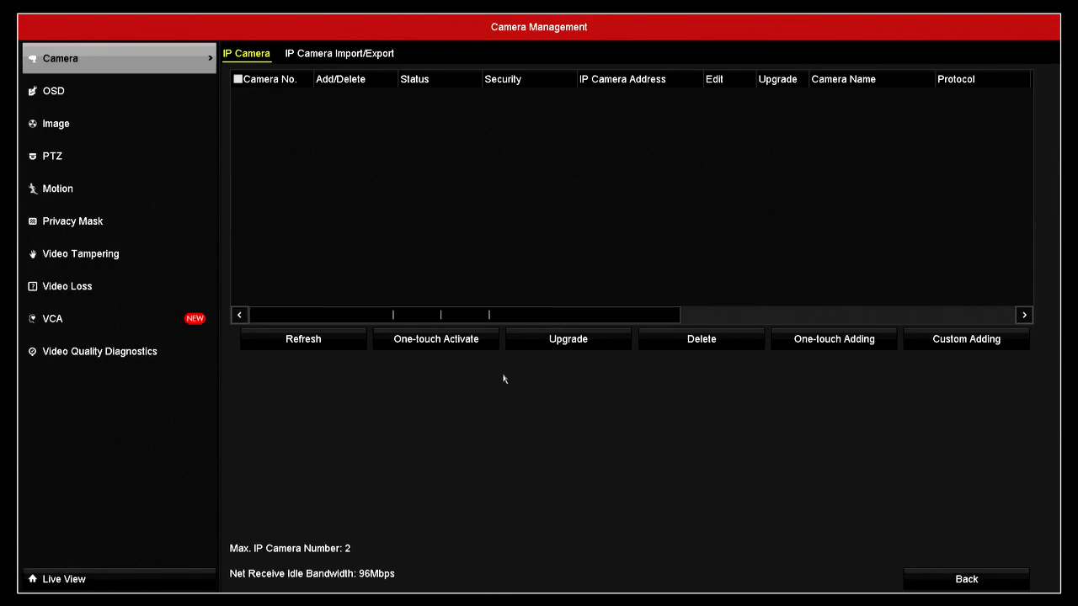
left_click(112, 192)
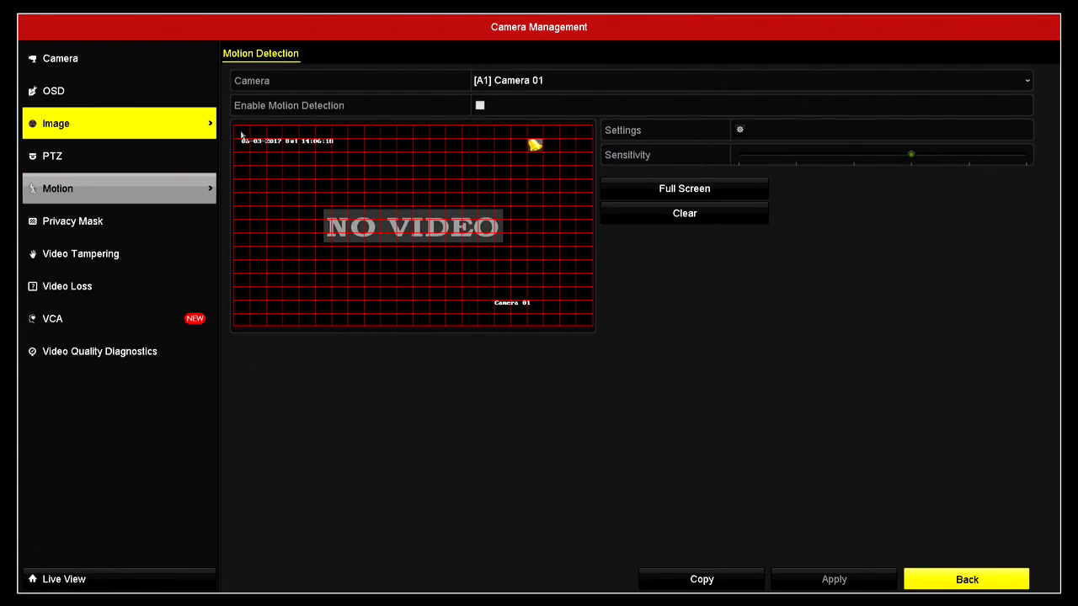
left_click(480, 105)
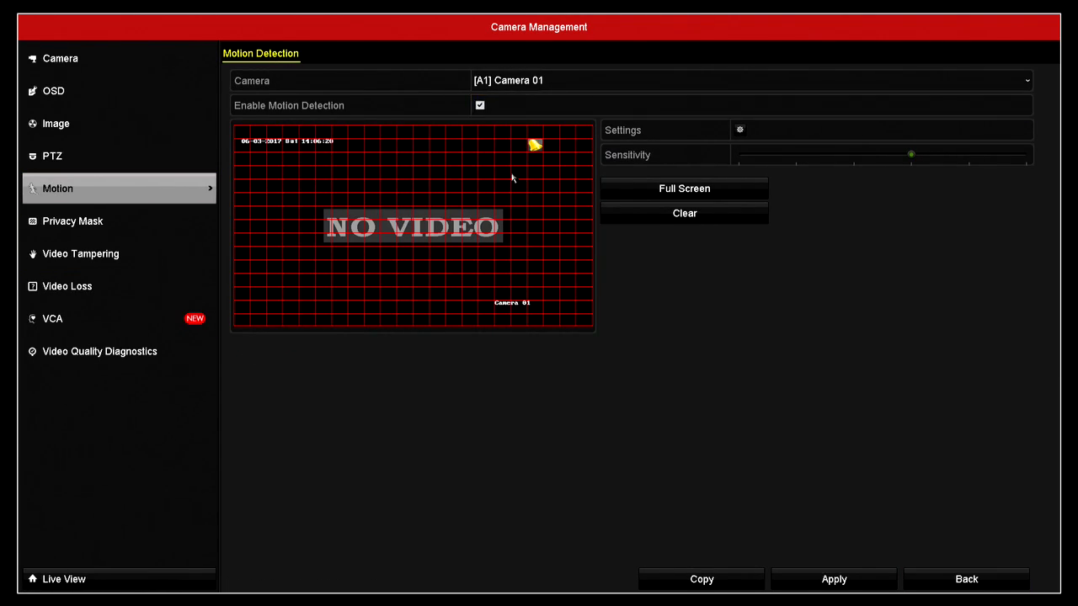
left_click(739, 130)
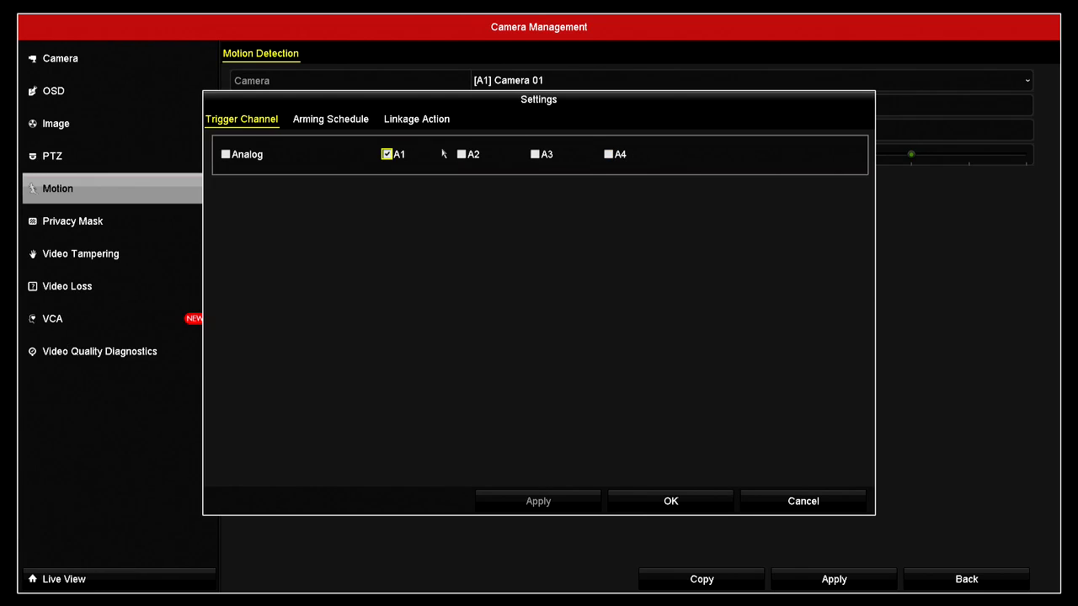
left_click(386, 155)
left_click(490, 500)
Set the motion linkage action to Send Email and apply it
left_click(424, 124)
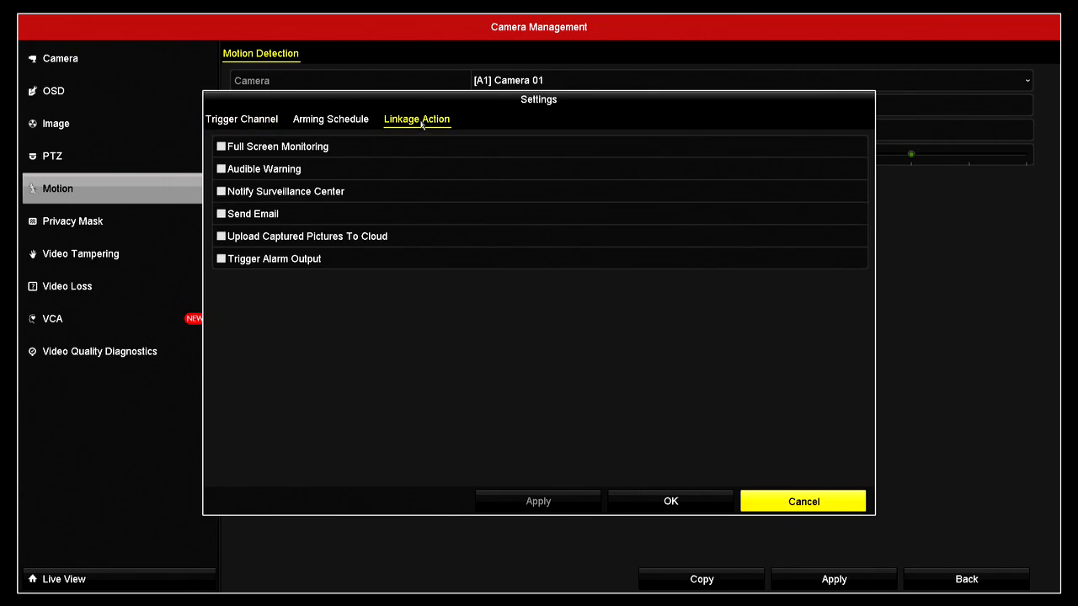
left_click(222, 214)
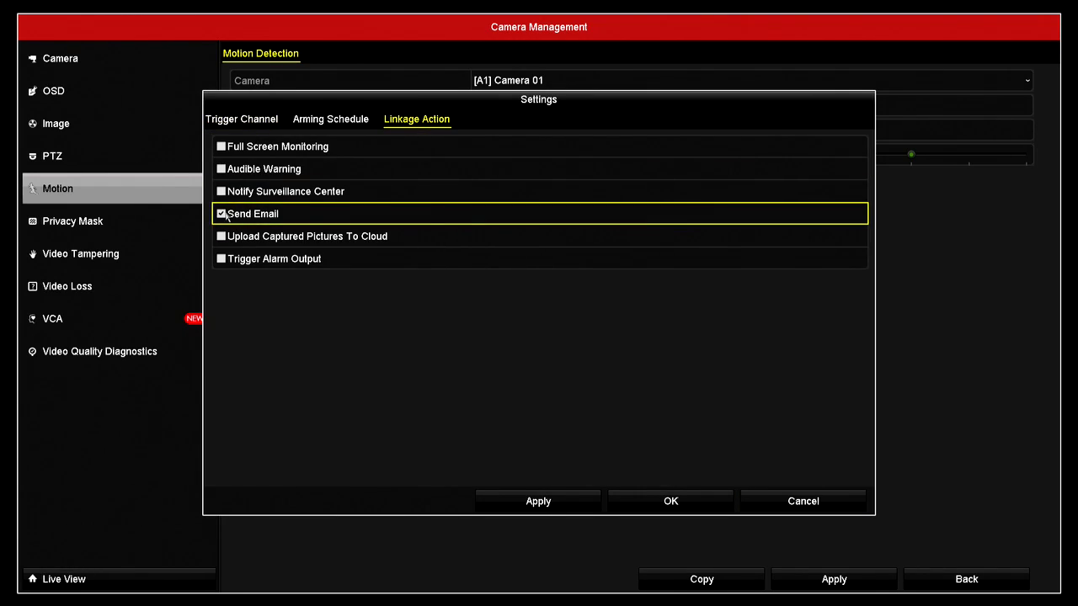
left_click(566, 505)
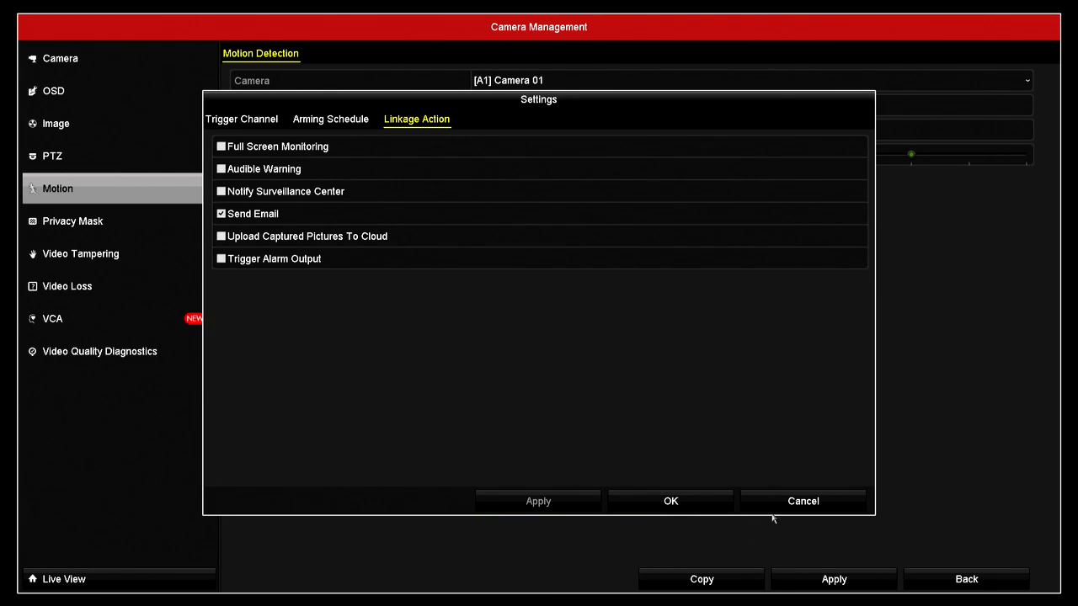
left_click(696, 505)
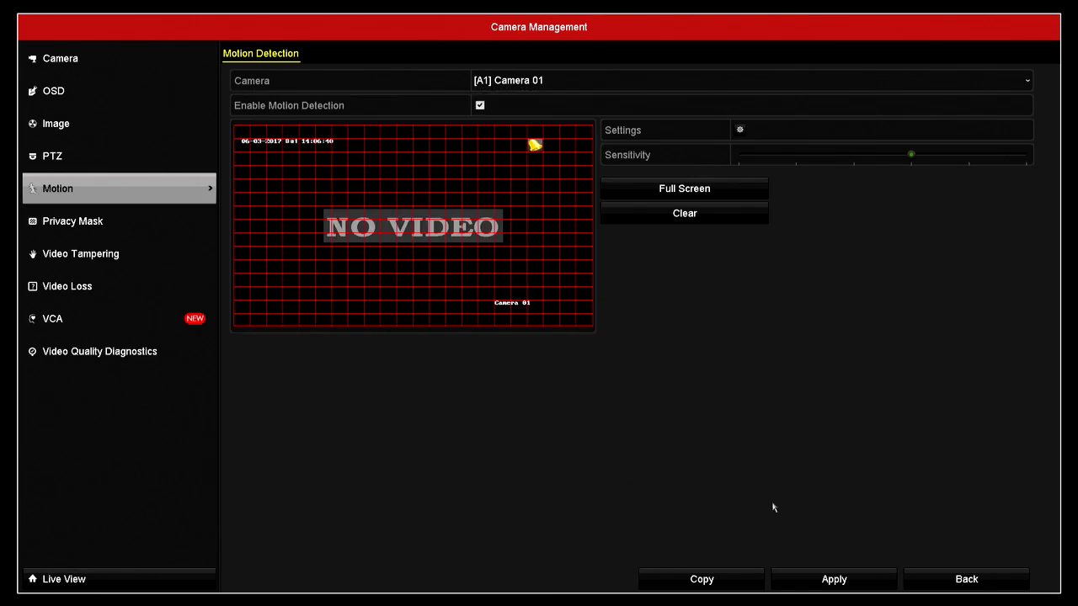
left_click(960, 580)
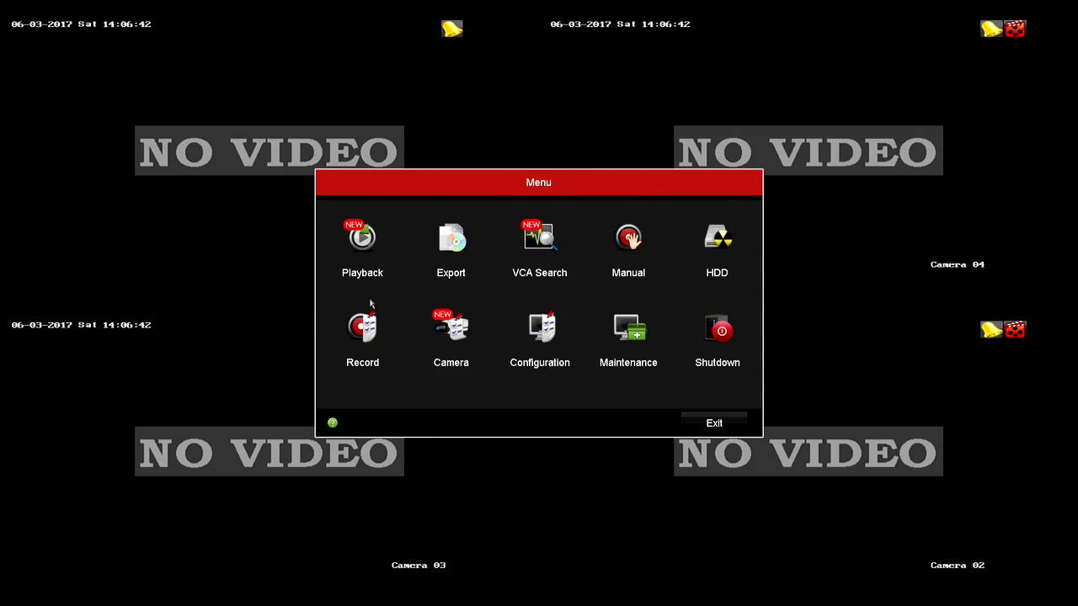
Set Monday to all-day Motion recording, copy it to every day, and apply the schedule
left_click(359, 352)
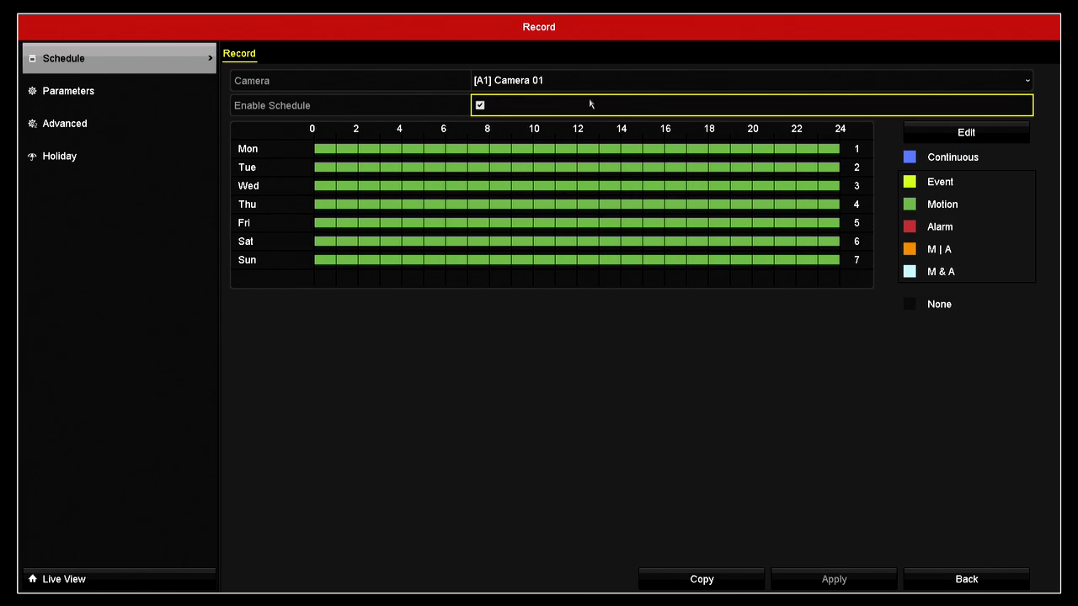
left_click(969, 134)
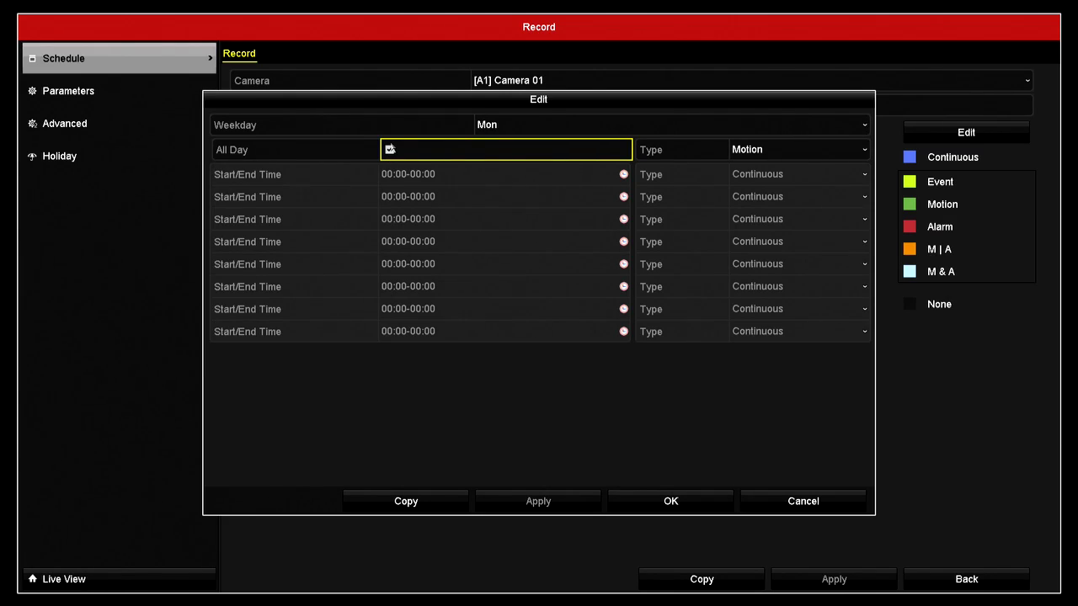
left_click(390, 150)
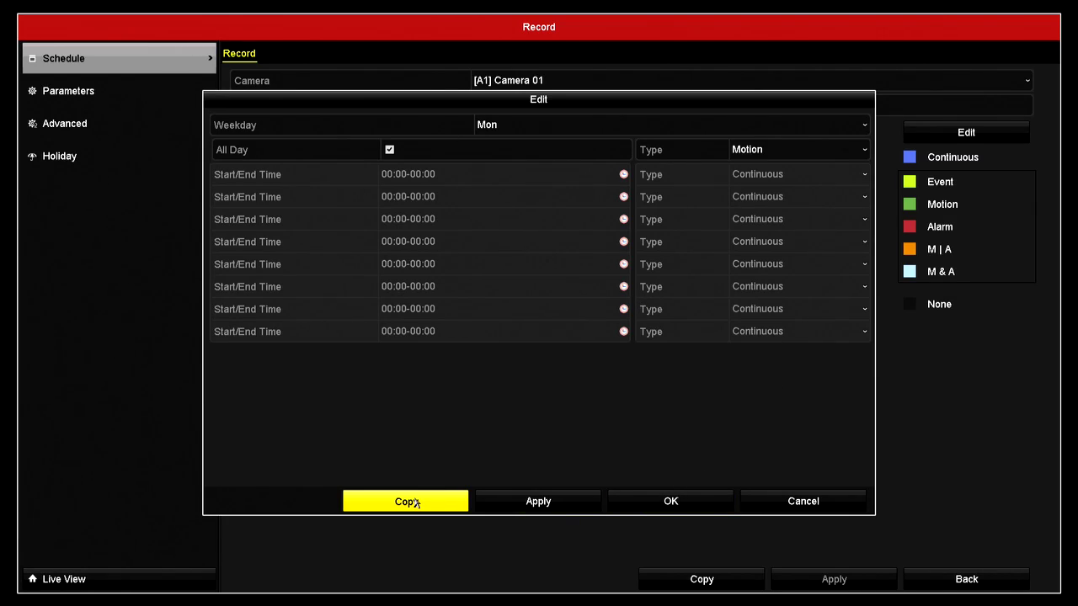
left_click(408, 501)
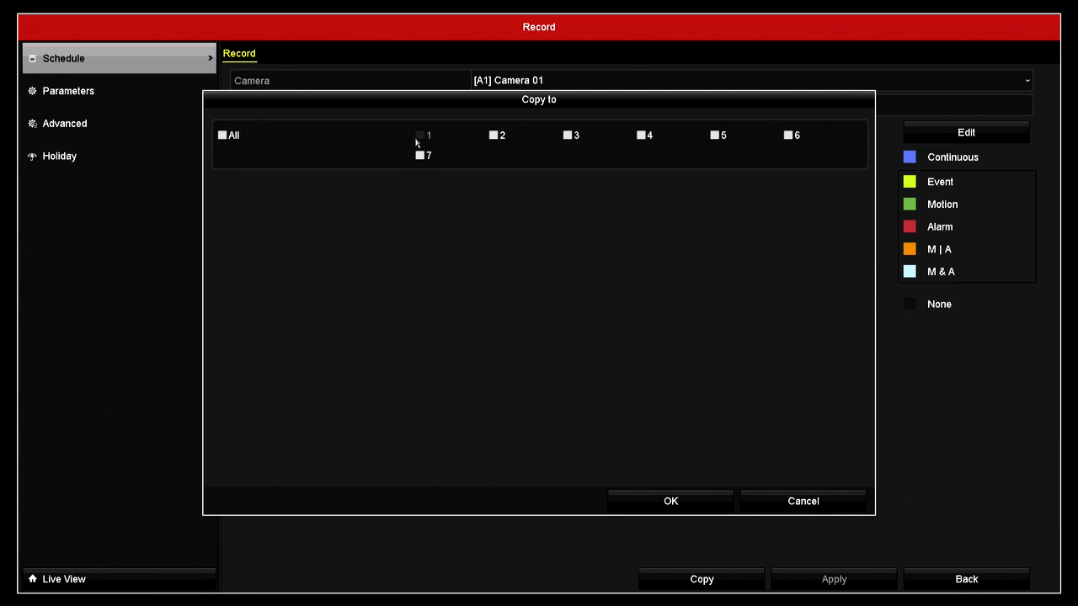
left_click(672, 501)
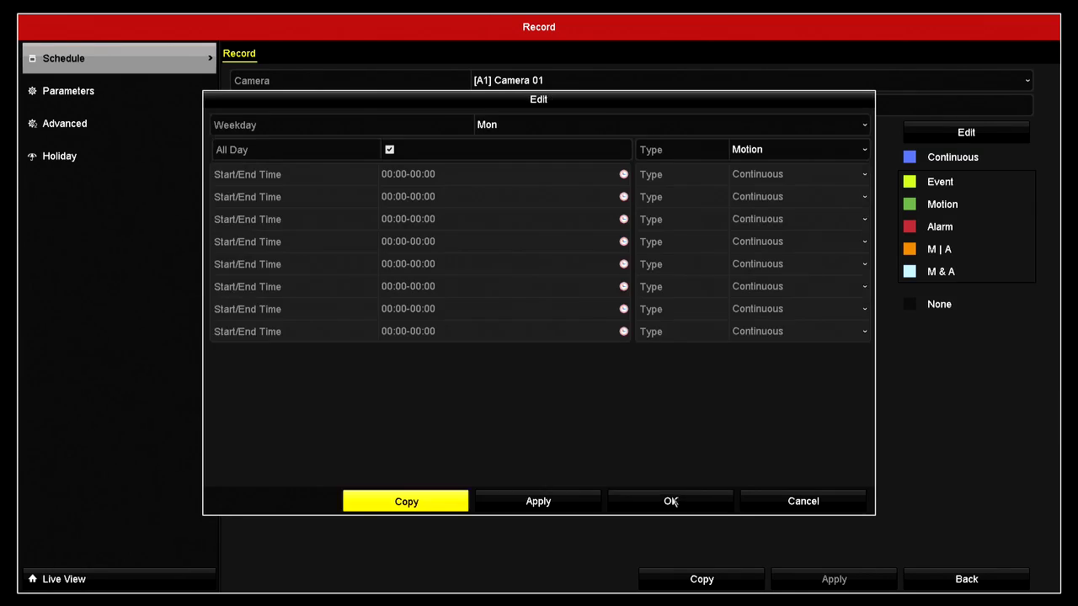
left_click(567, 500)
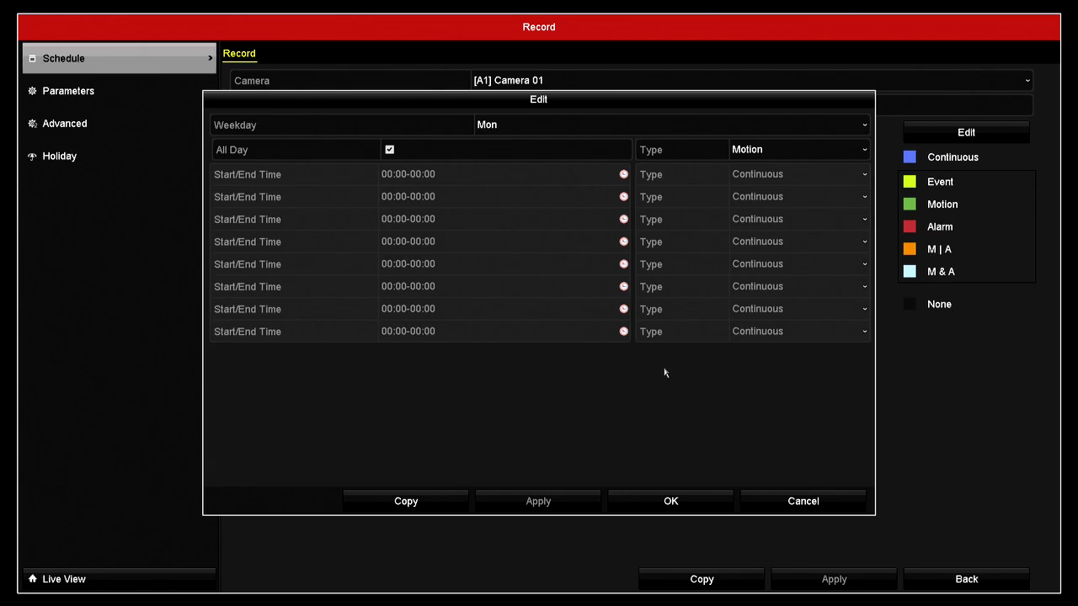
left_click(680, 502)
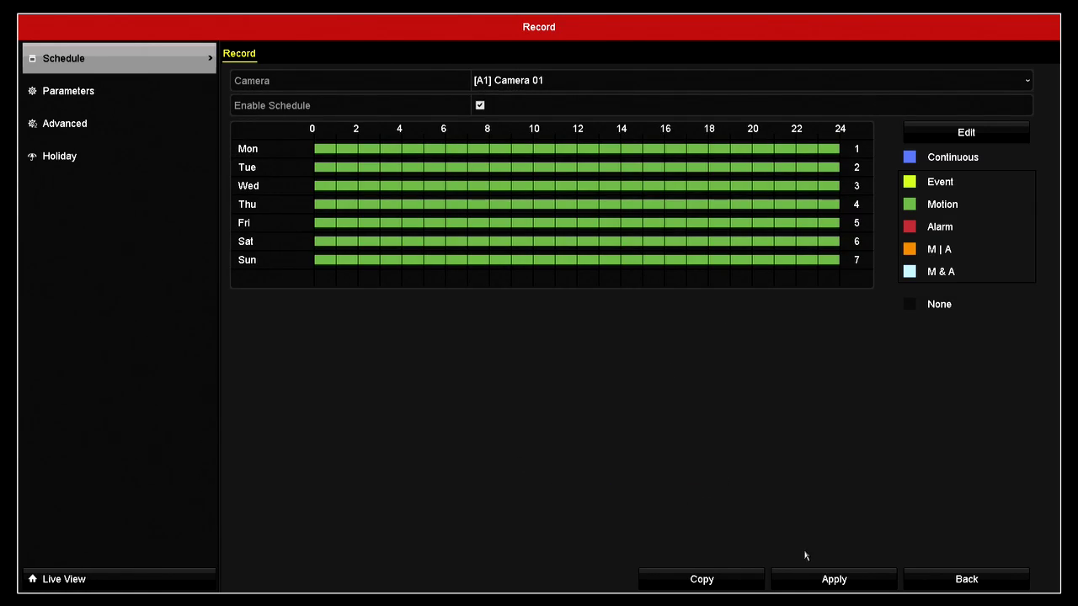
left_click(825, 581)
Leave the Record schedule page and return to the main menu
left_click(965, 581)
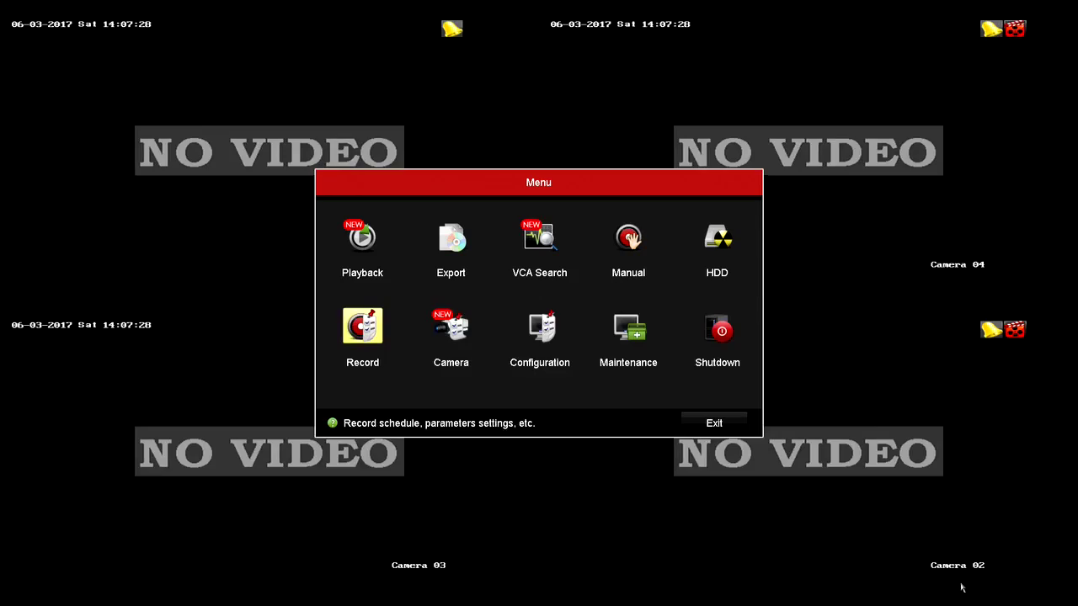